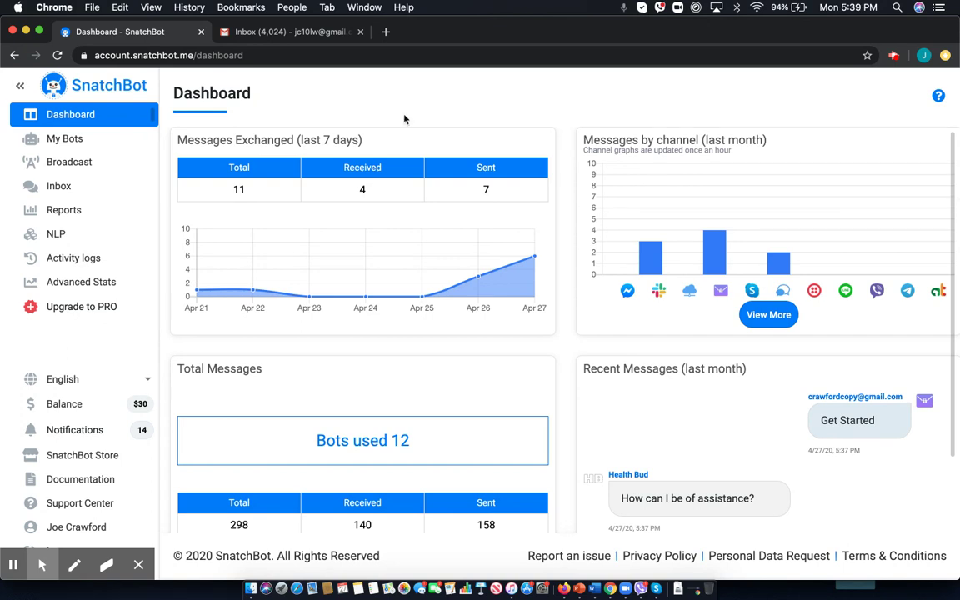
Open the Health Bud bot from My Bots and go to its Email channel settings.
click(71, 143)
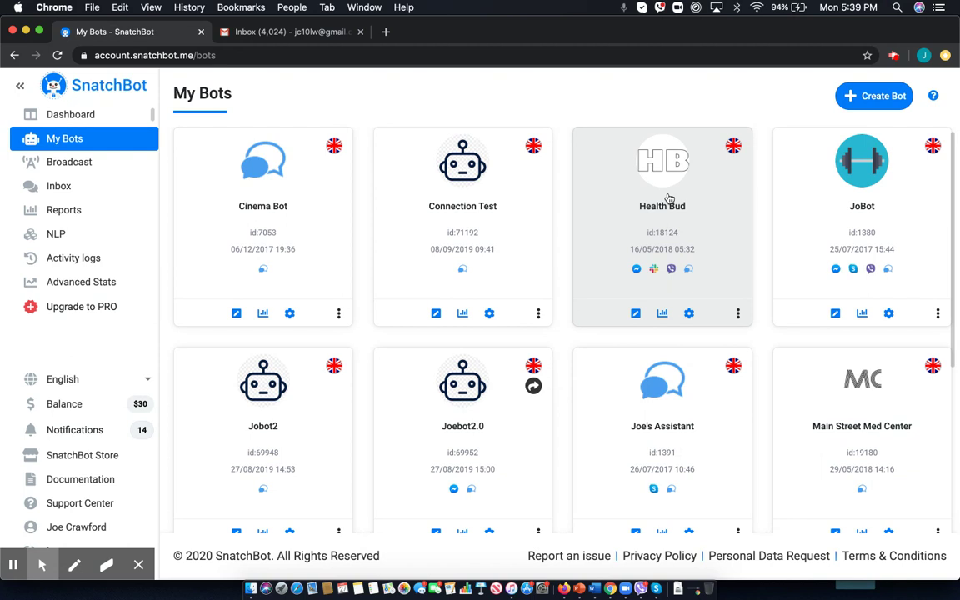
click(670, 246)
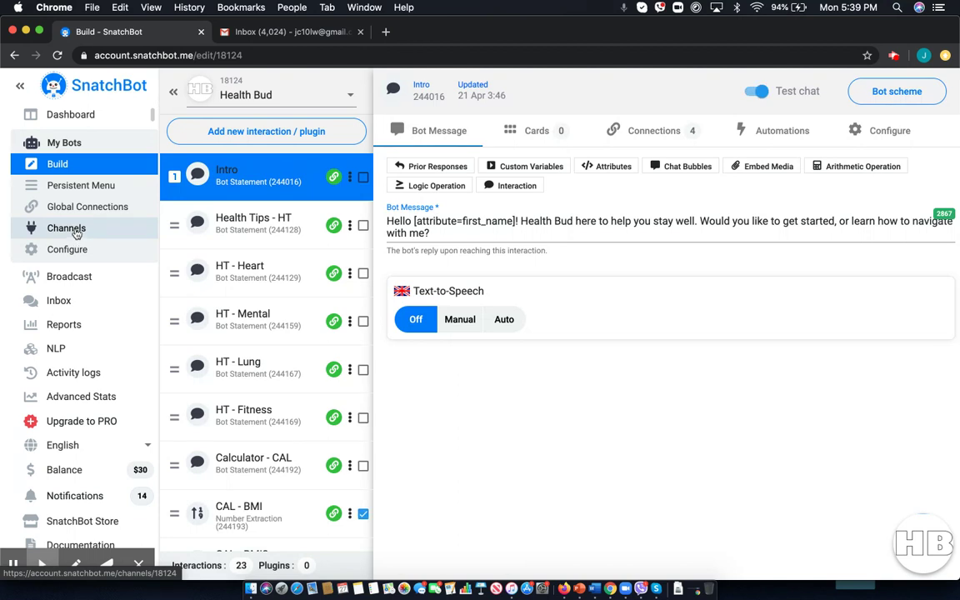
click(76, 231)
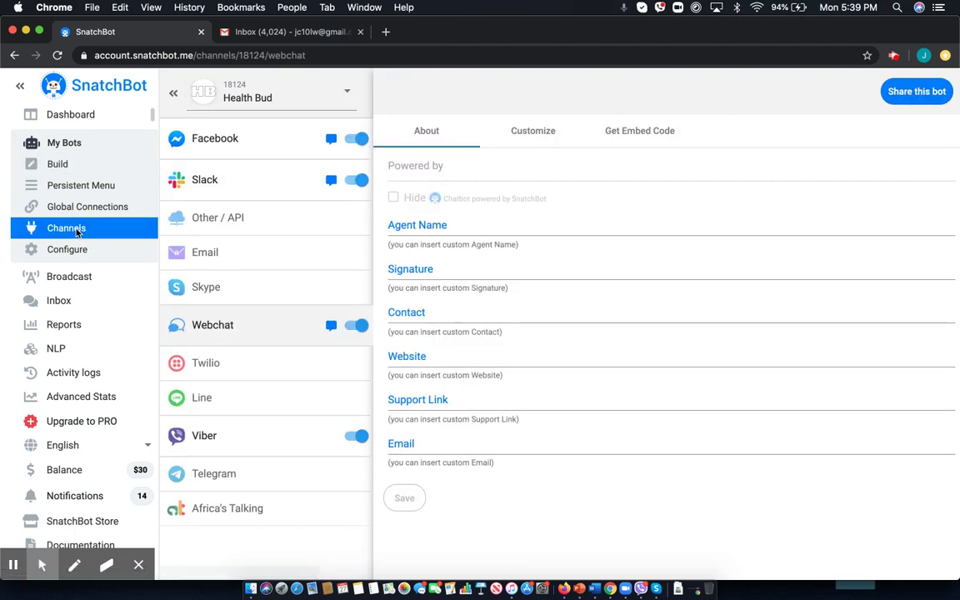
click(255, 258)
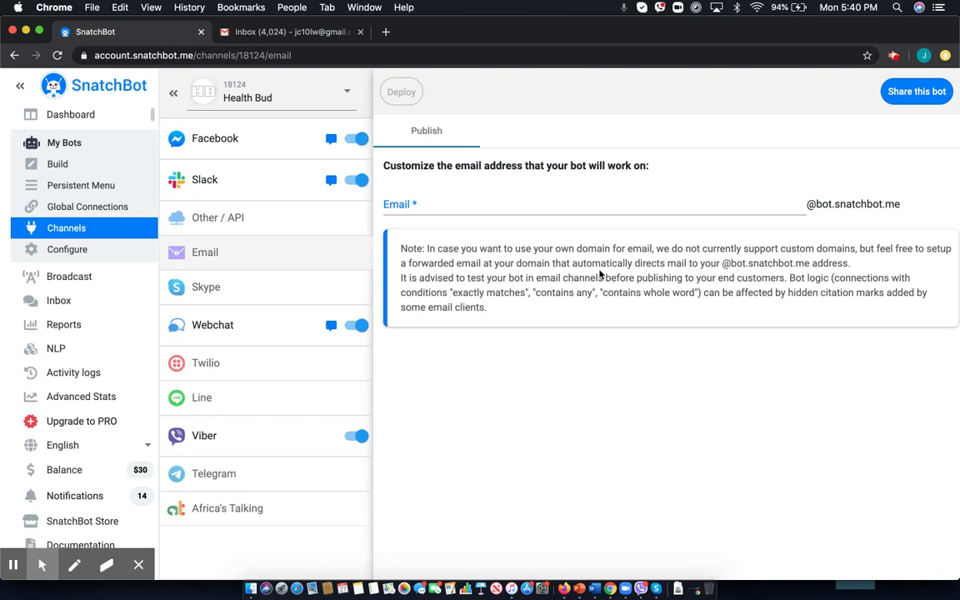
click(401, 200)
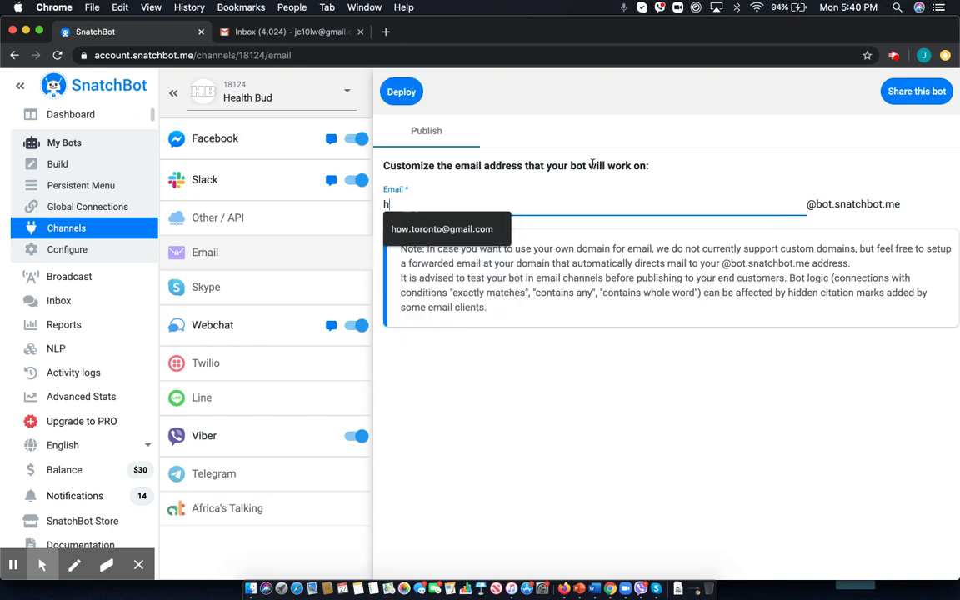
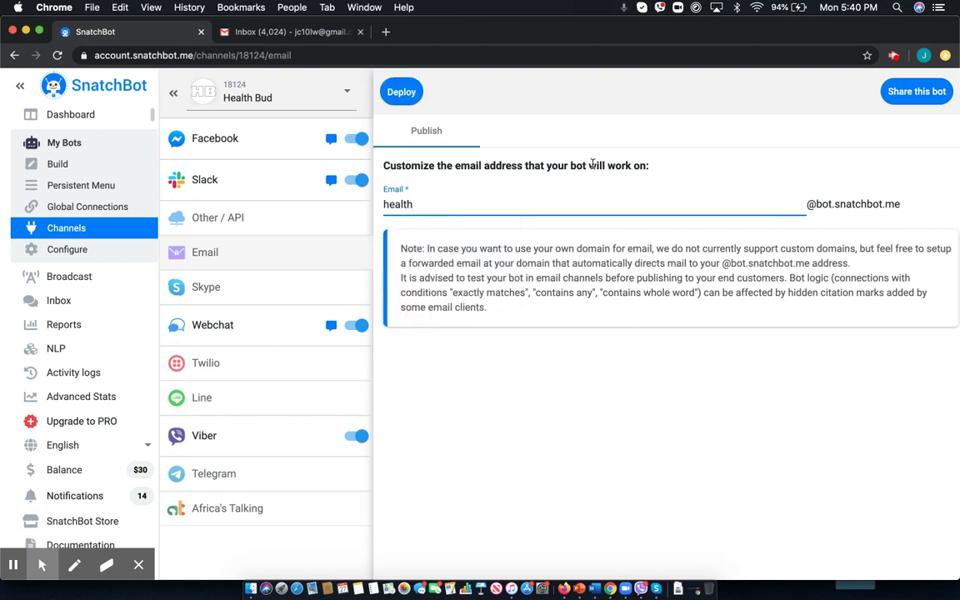
click(393, 93)
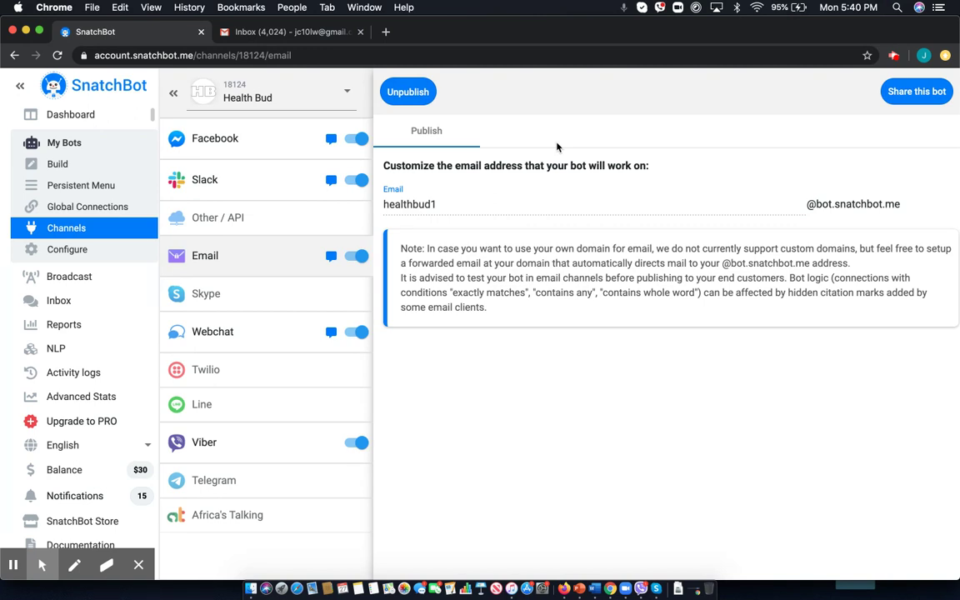
click(297, 37)
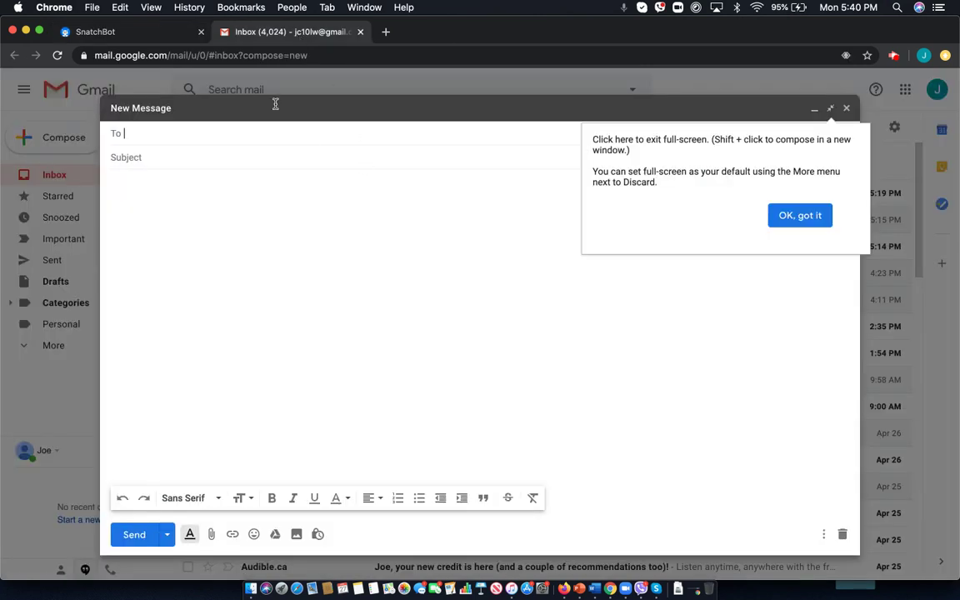
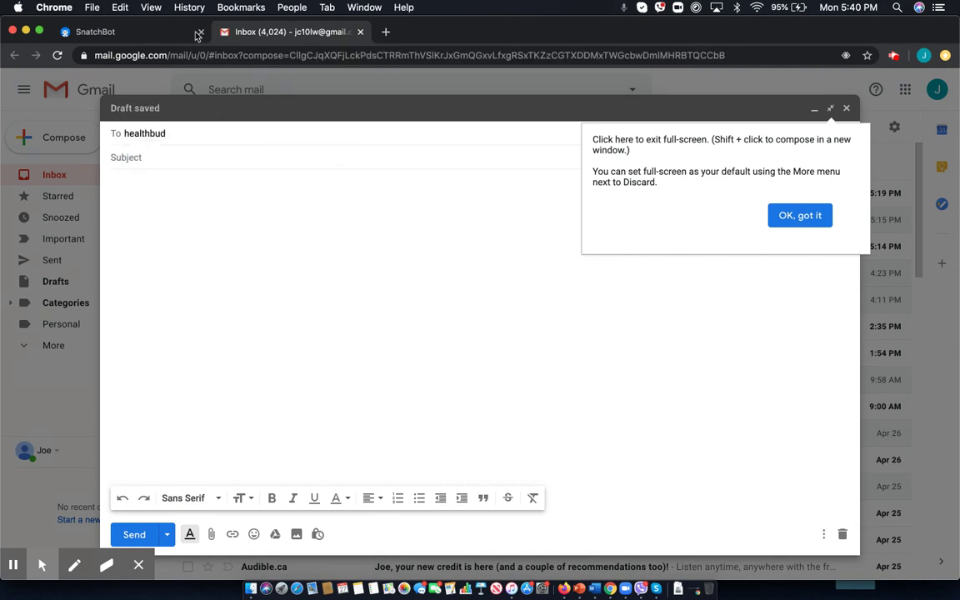
click(179, 31)
click(261, 33)
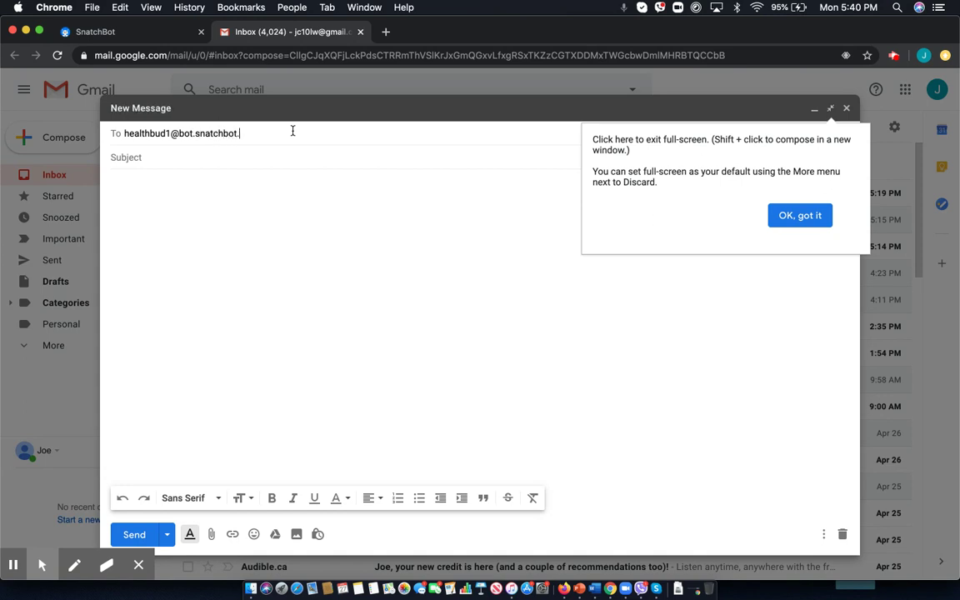
click(792, 215)
Send the email with subject 'Hello!' and body 'Hi!', then return to SnatchBot.
click(247, 157)
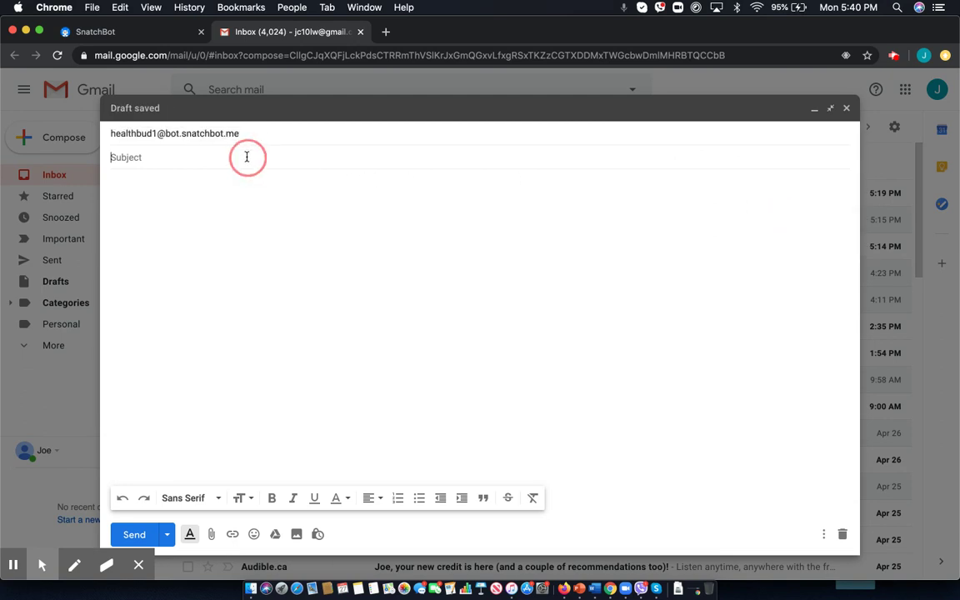
text(Hello!)
click(157, 180)
text(Hi)
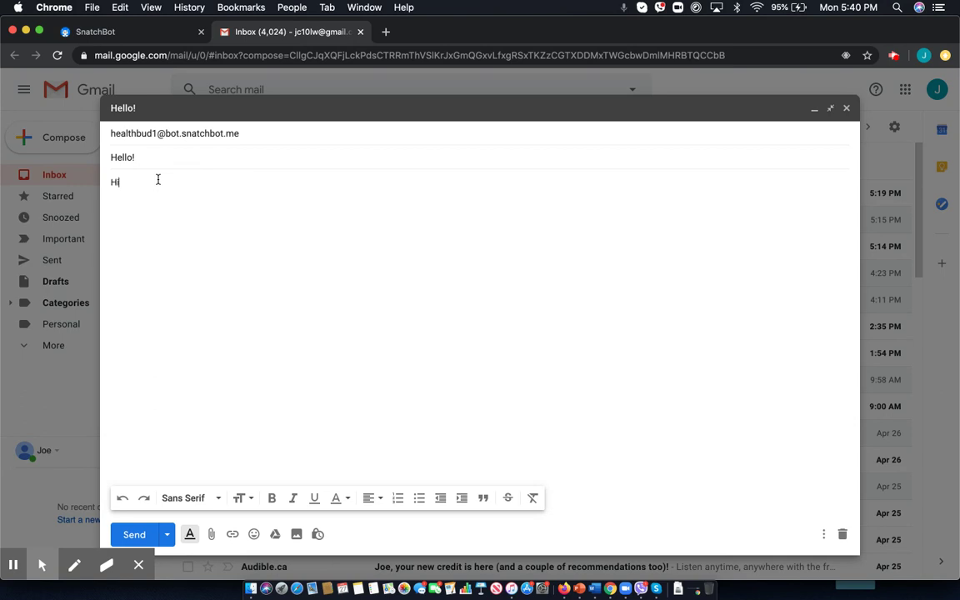
text(!)
mouse_move(133, 536)
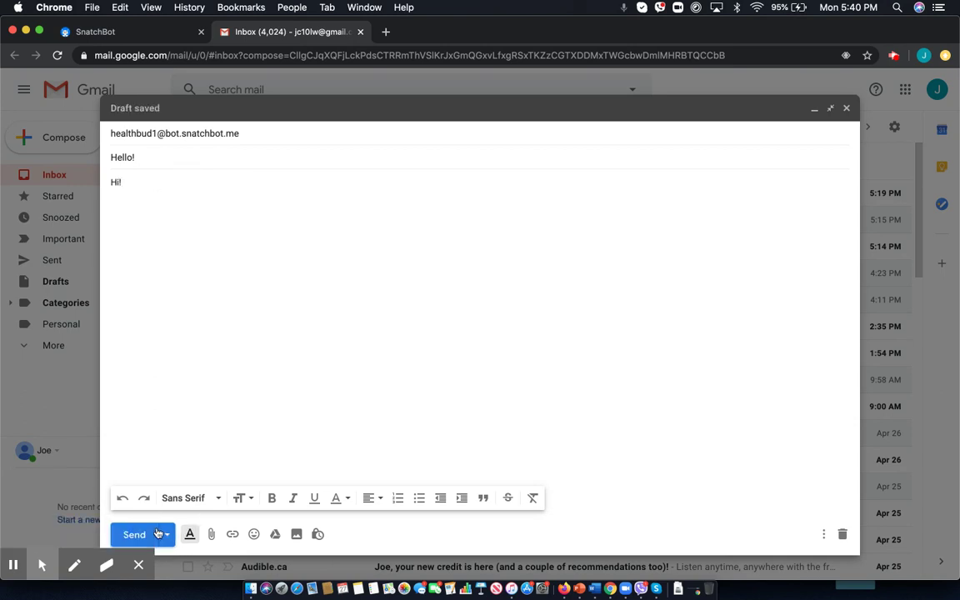
click(159, 534)
click(142, 33)
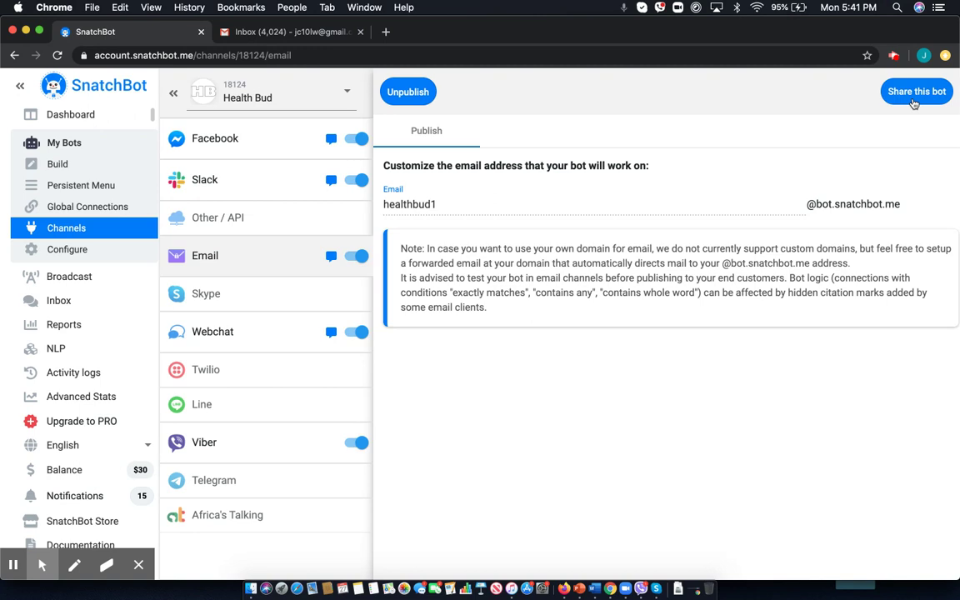
Open Health Bud's Share this bot page and look over its settings, preview and code.
click(914, 100)
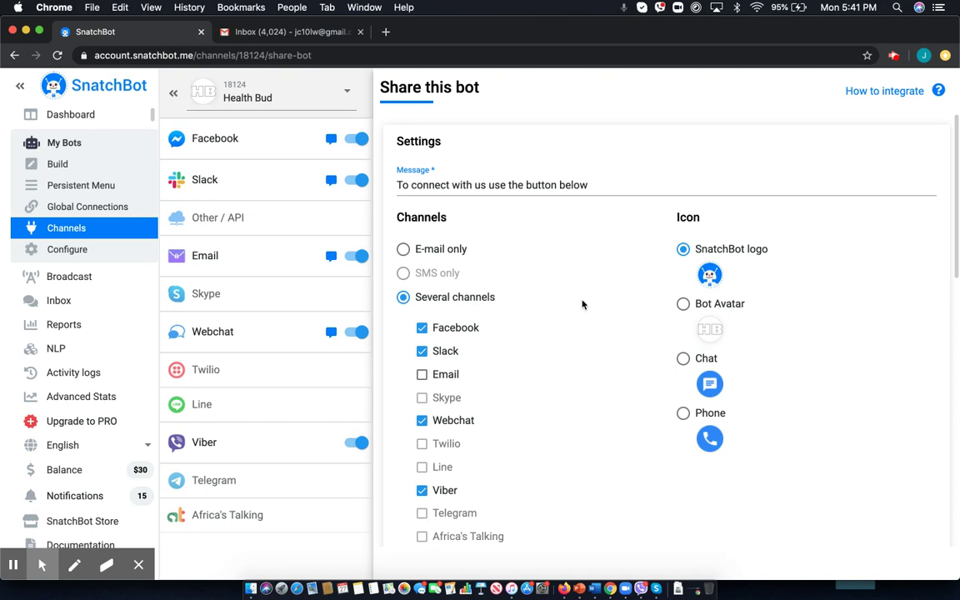
scroll(582, 304, down, 5)
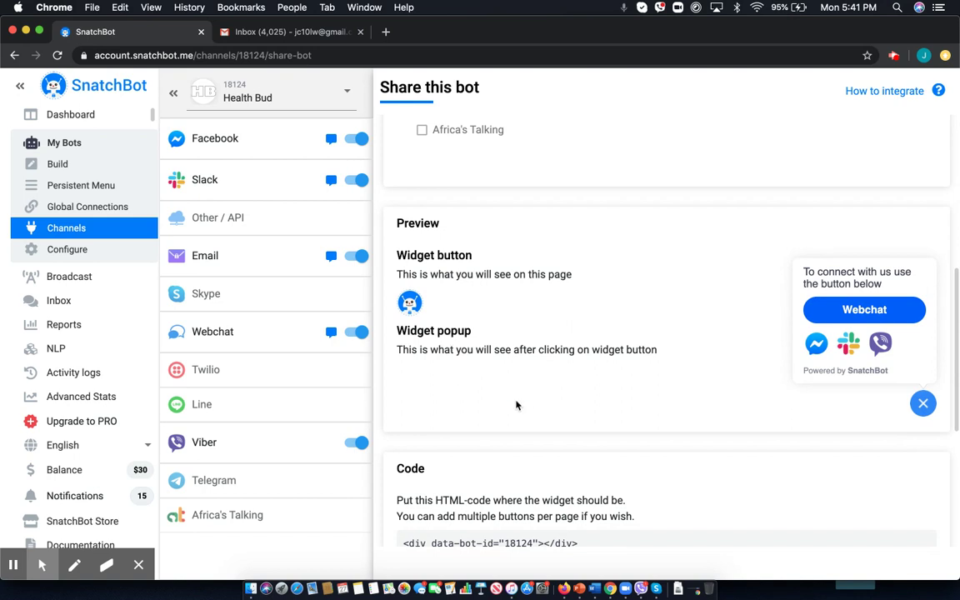
scroll(514, 403, up, 5)
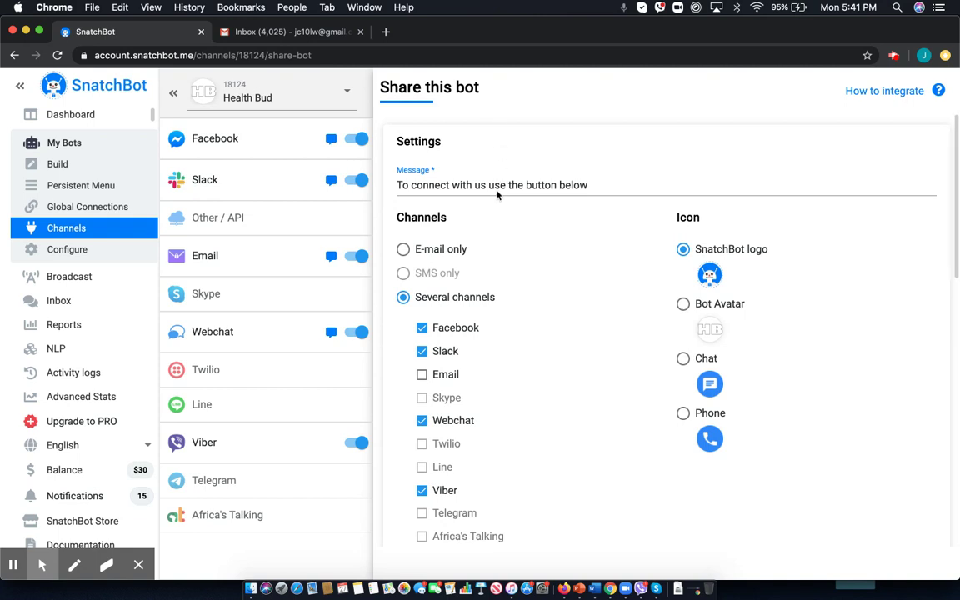
scroll(605, 365, down, 5)
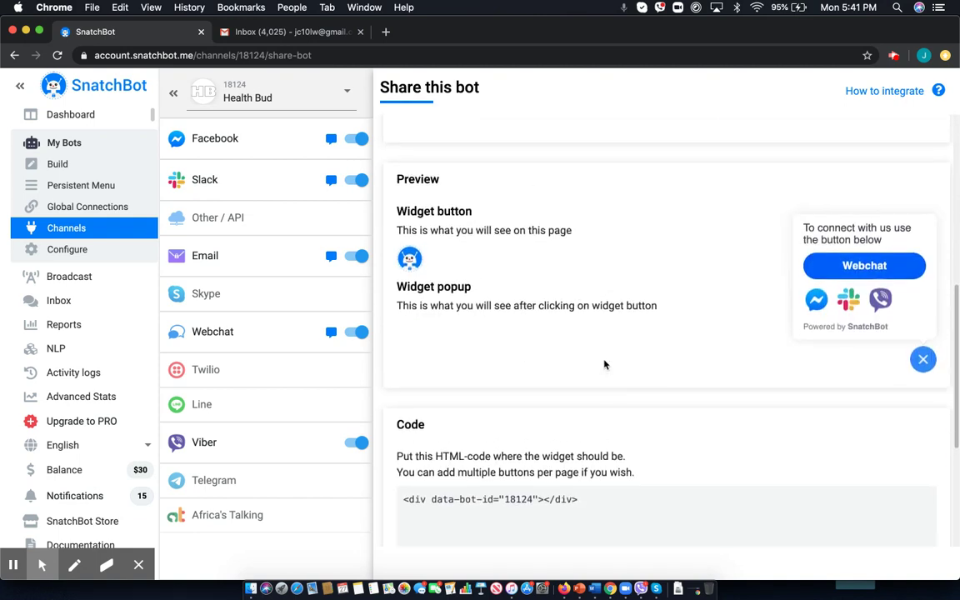
scroll(604, 359, up, 5)
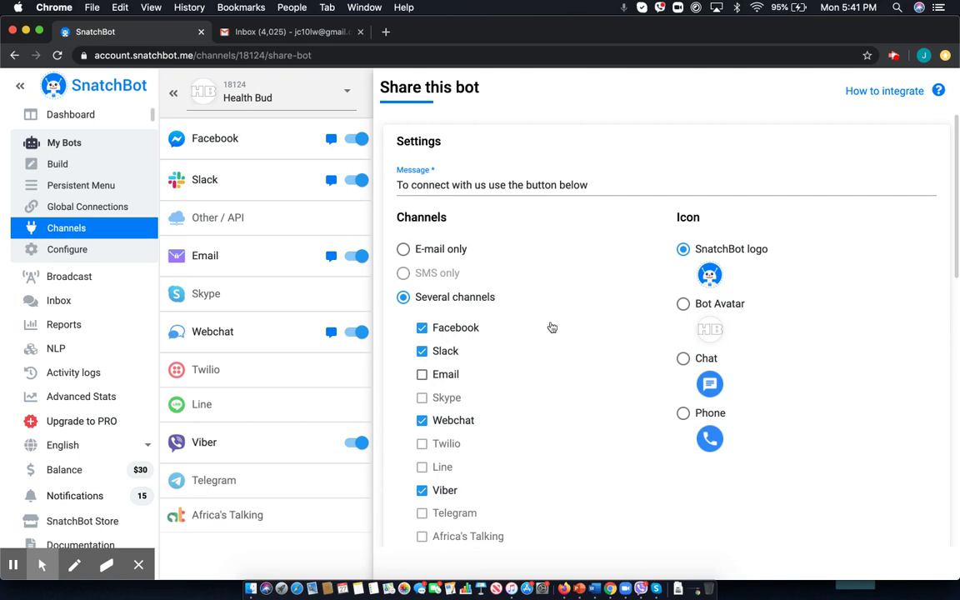
scroll(551, 327, down, 2)
scroll(551, 327, down, 6)
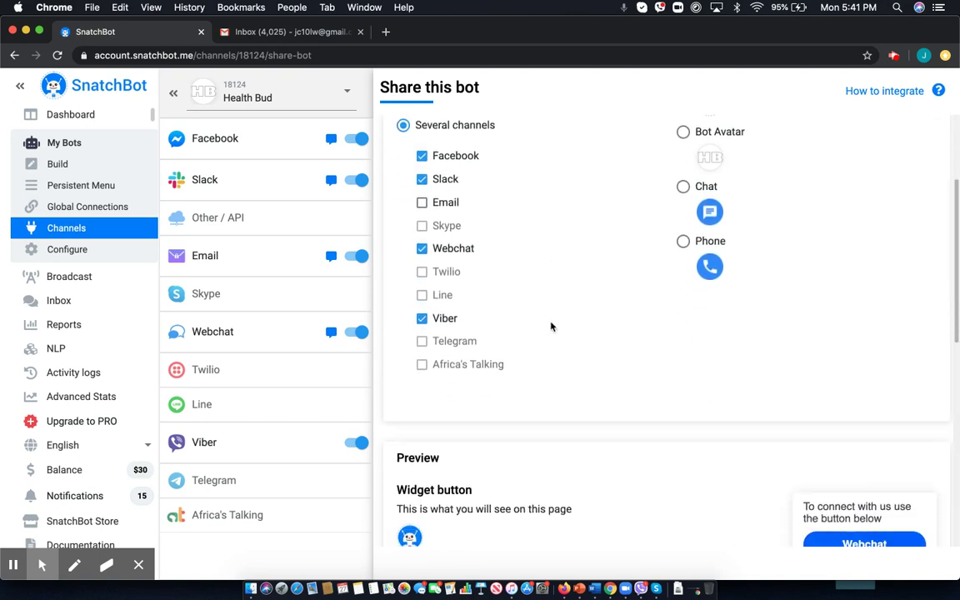
scroll(764, 397, up, 8)
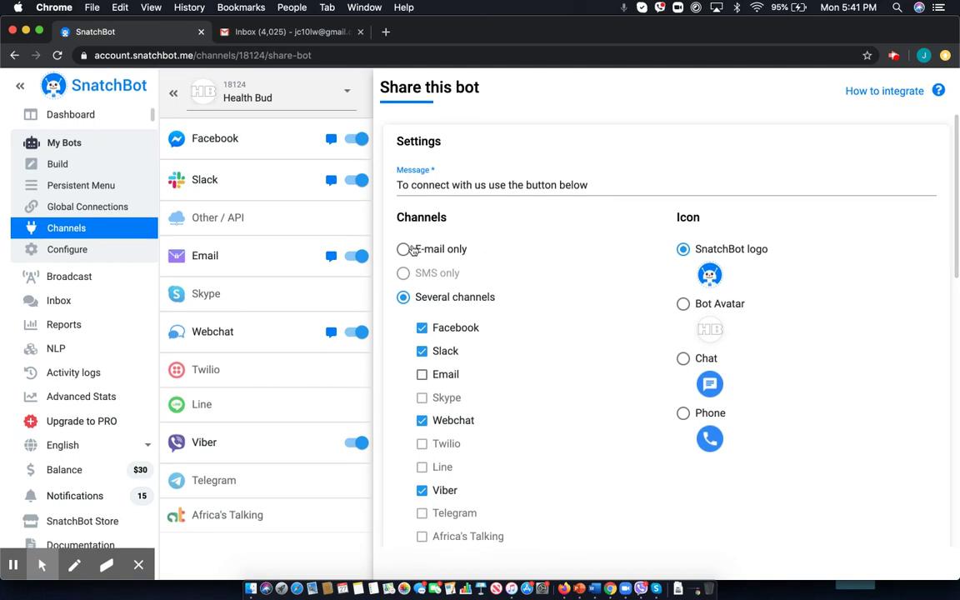
Switch the share widget's Channels option to E-mail only and review the updated preview and code.
click(404, 249)
scroll(660, 315, down, 10)
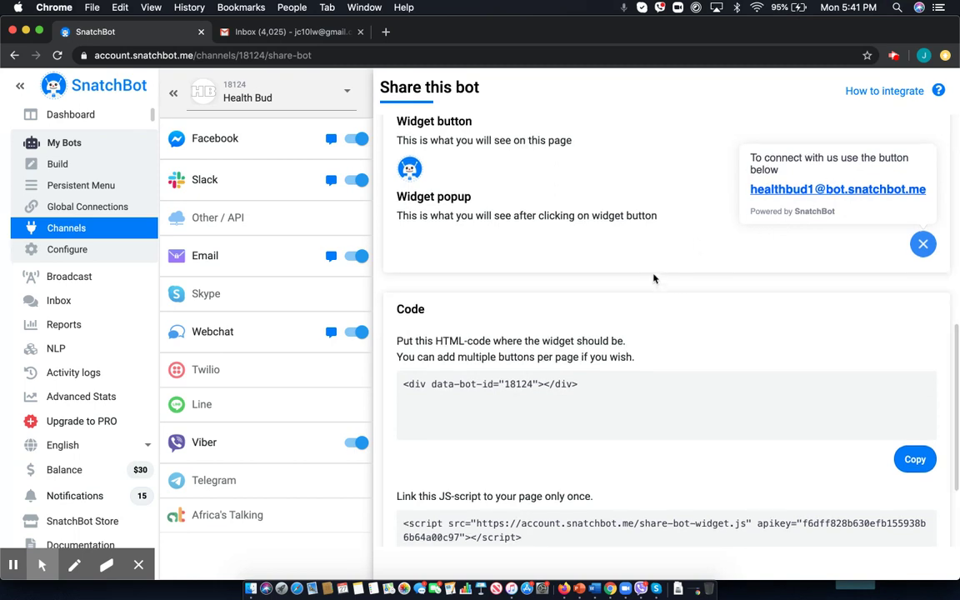
scroll(658, 283, up, 3)
scroll(703, 326, up, 4)
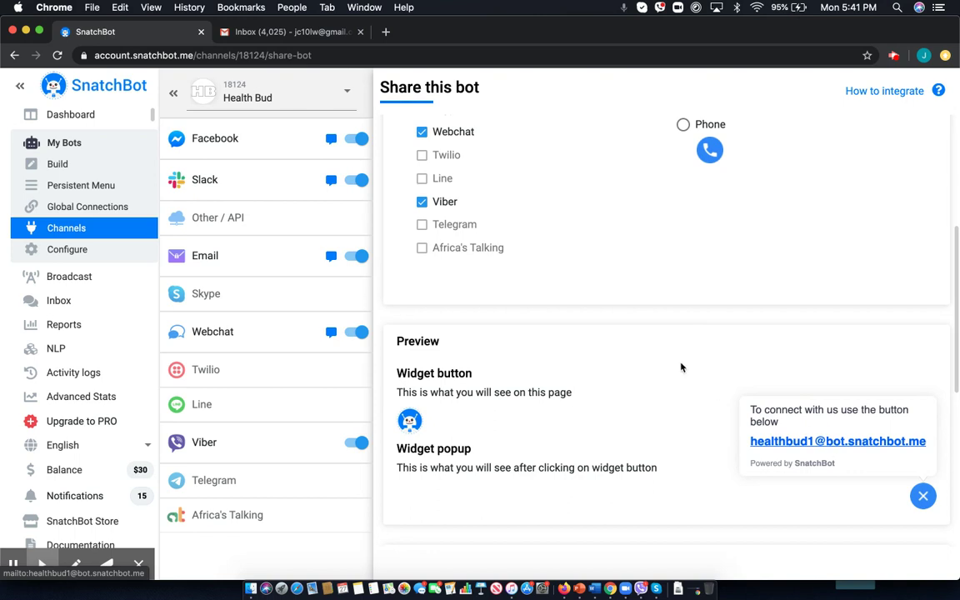
scroll(668, 353, up, 7)
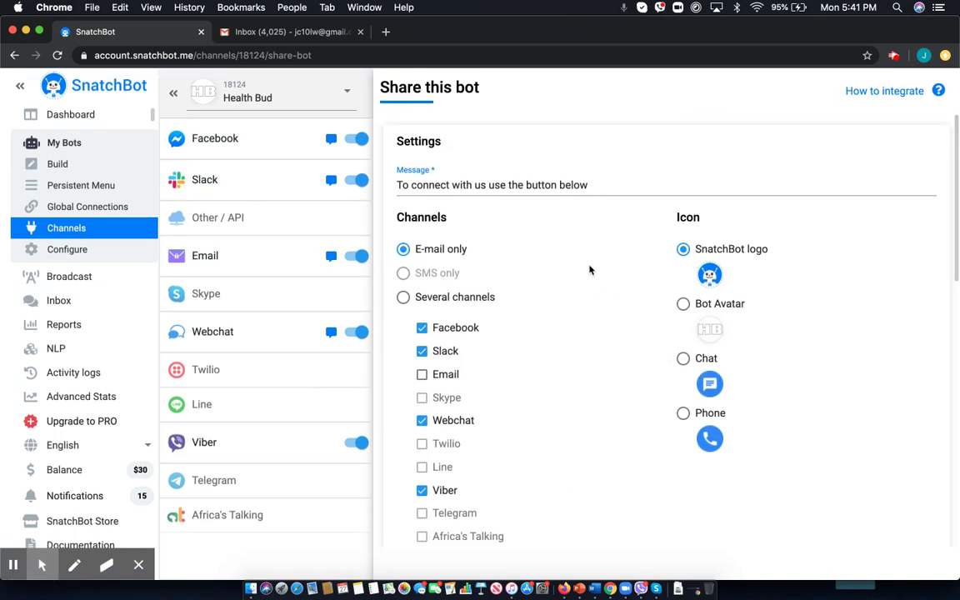
scroll(590, 271, down, 1)
scroll(590, 270, down, 4)
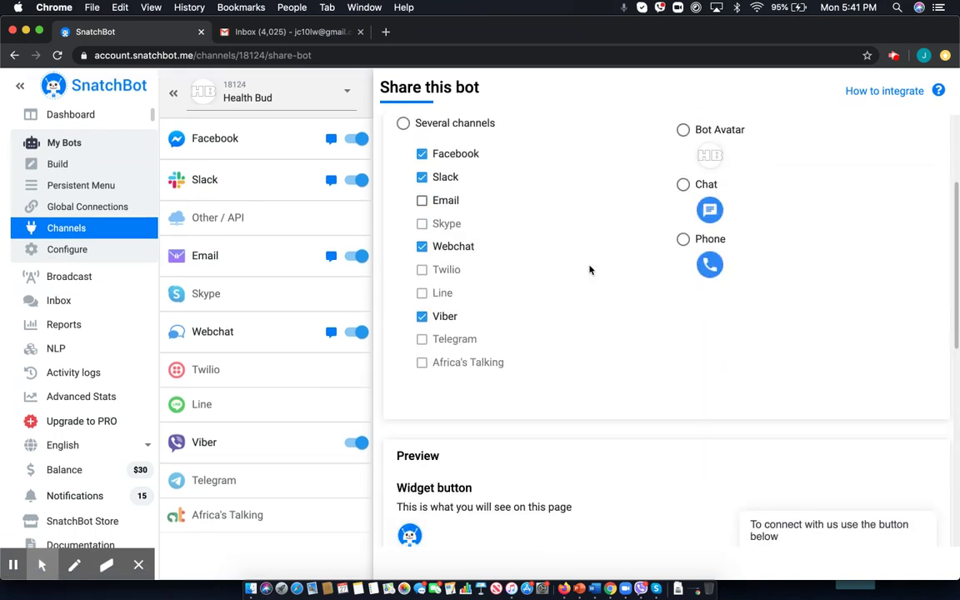
scroll(590, 269, down, 4)
scroll(590, 269, down, 10)
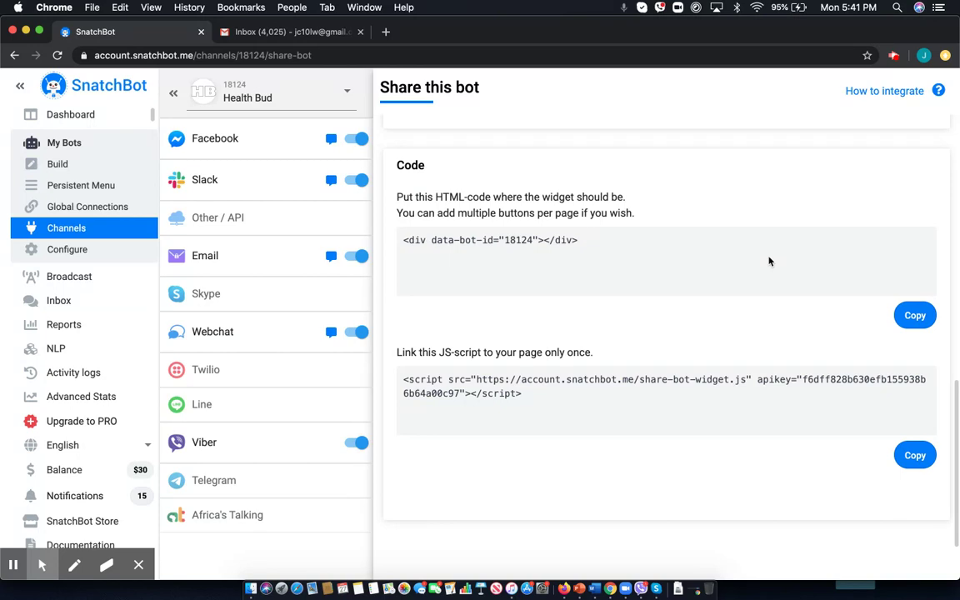
scroll(769, 261, up, 10)
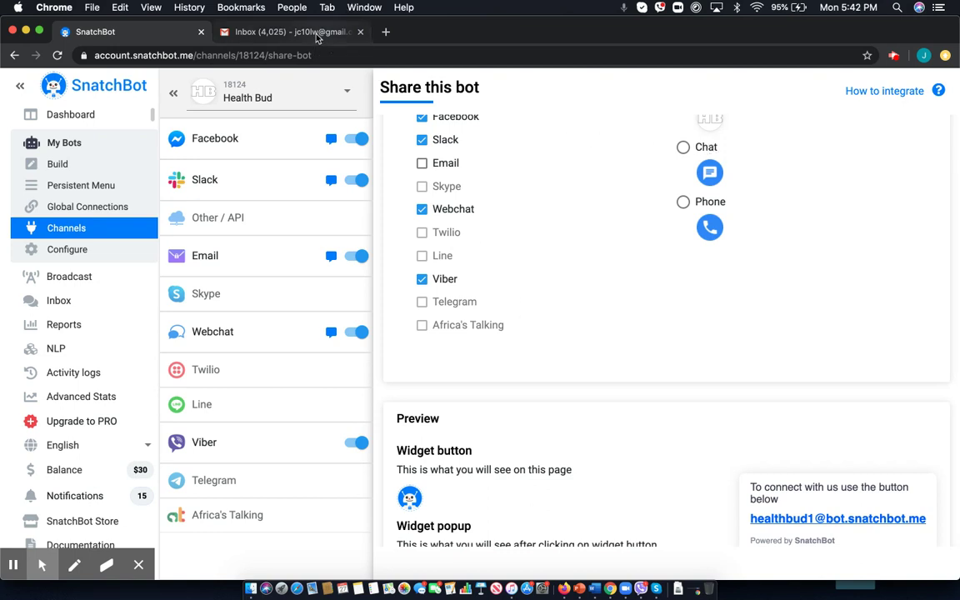
click(316, 35)
Open the bot's reply in the Hello! thread and answer it with Get Started.
click(441, 198)
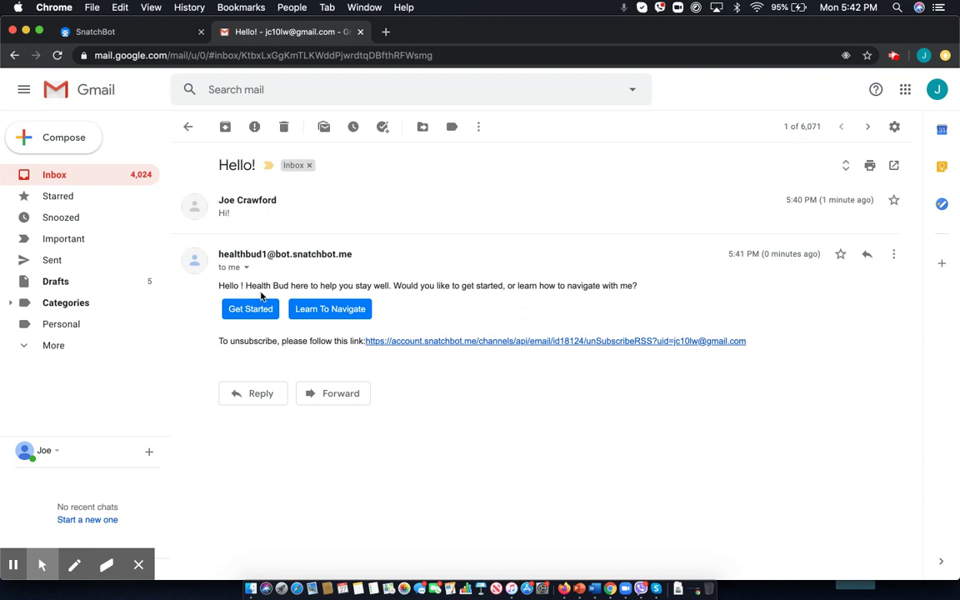
click(257, 307)
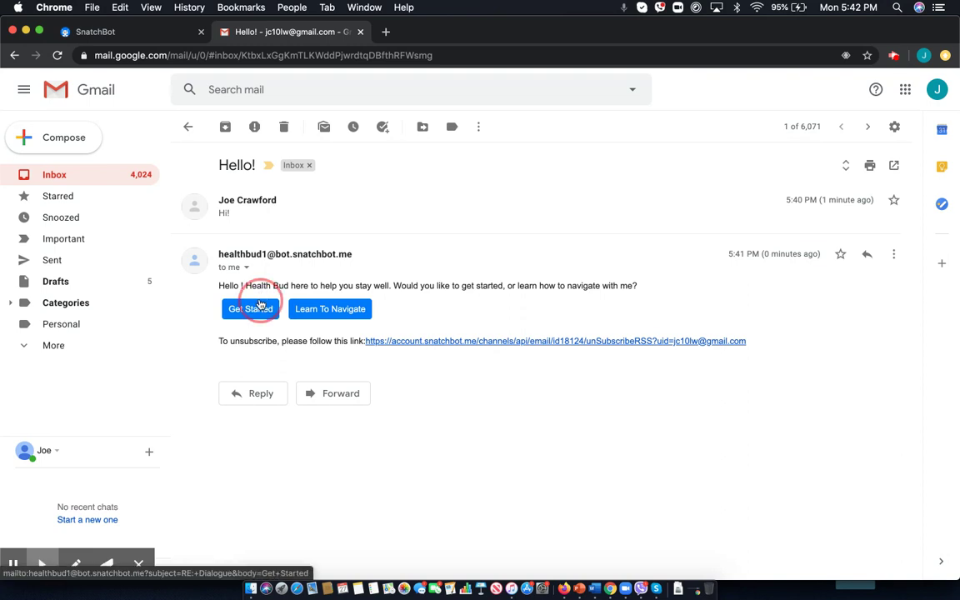
click(551, 559)
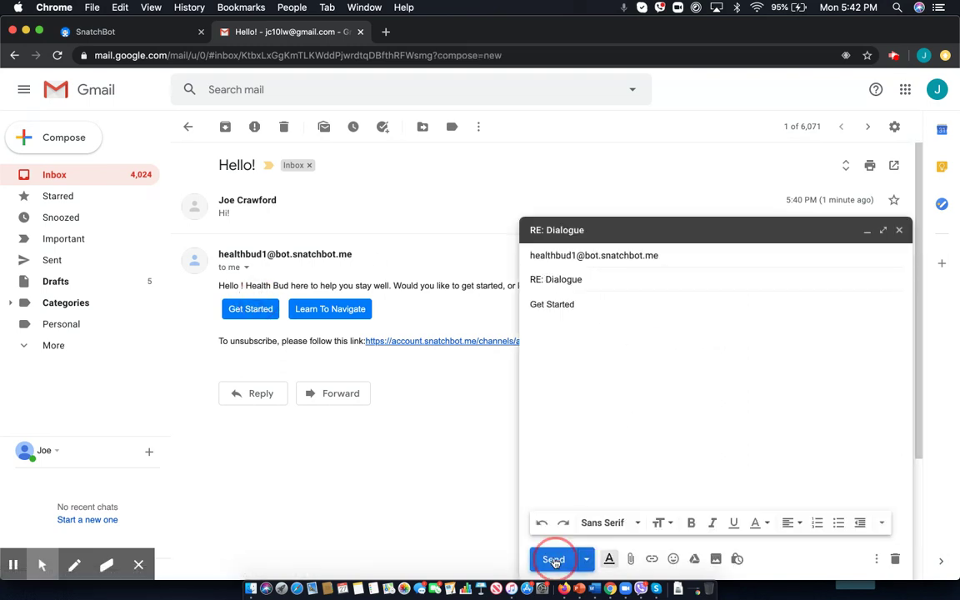